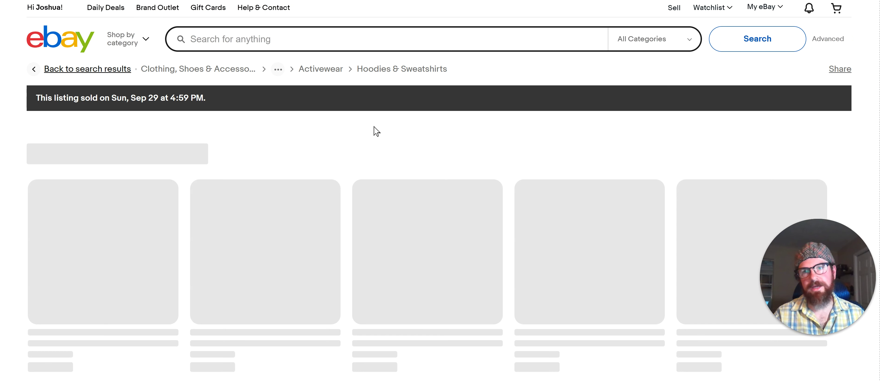
Step: Examine the front and neck tag photos of the sold cream Nike Center Swoosh hoodie listing, including a close-up of the chest logo
{"action": "scroll", "coordinate": [421, 123], "scroll_direction": "down", "scroll_amount": 20}
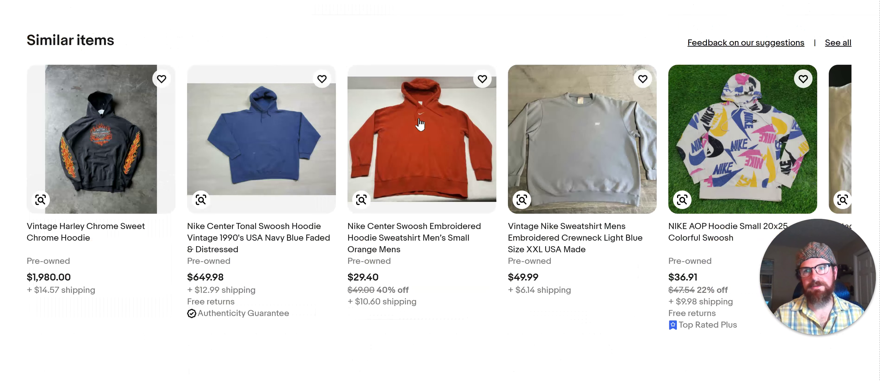
{"action": "scroll", "coordinate": [420, 123], "scroll_direction": "down", "scroll_amount": 1}
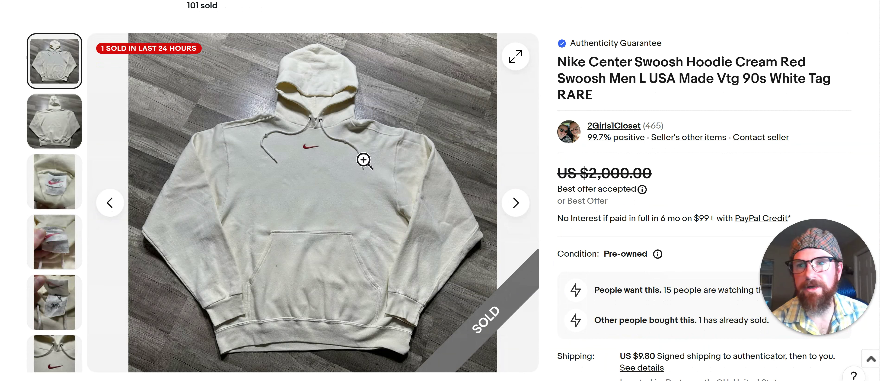
{"action": "mouse_move", "coordinate": [60, 189]}
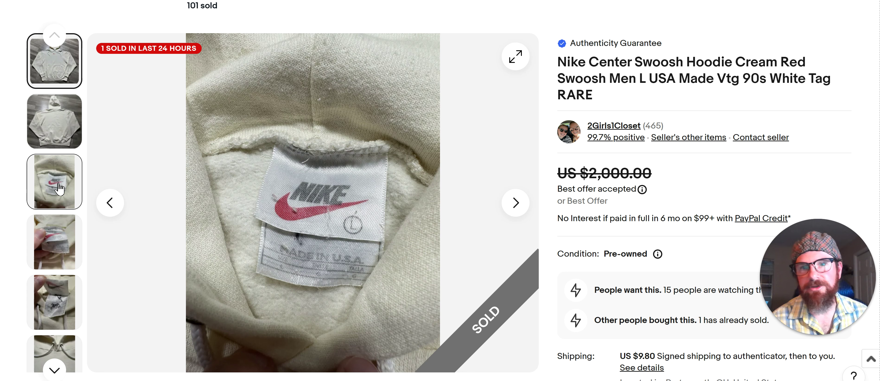
{"action": "left_click", "coordinate": [60, 188]}
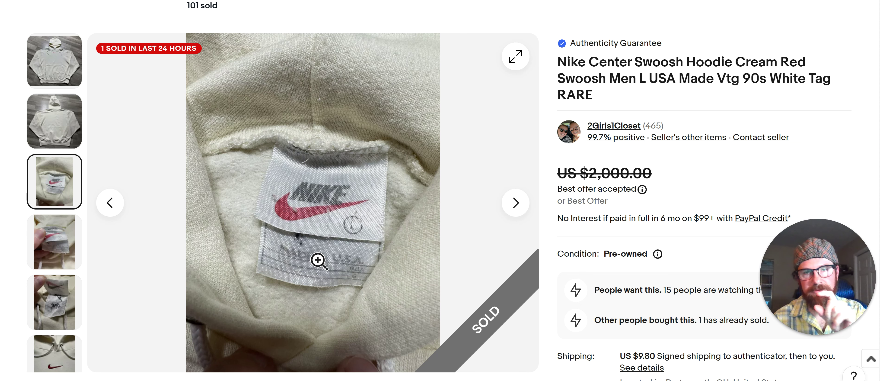
{"action": "left_click", "coordinate": [38, 244]}
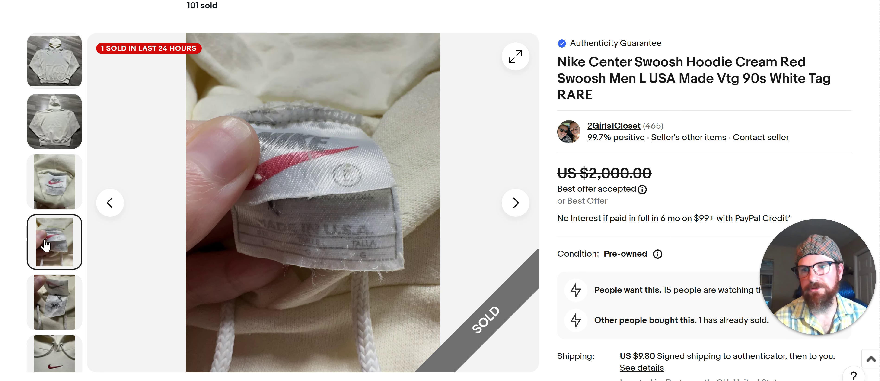
{"action": "left_click", "coordinate": [67, 187]}
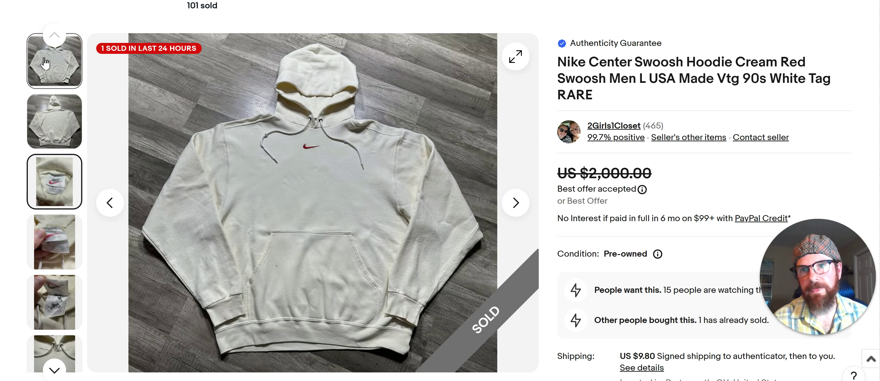
{"action": "left_click", "coordinate": [44, 63]}
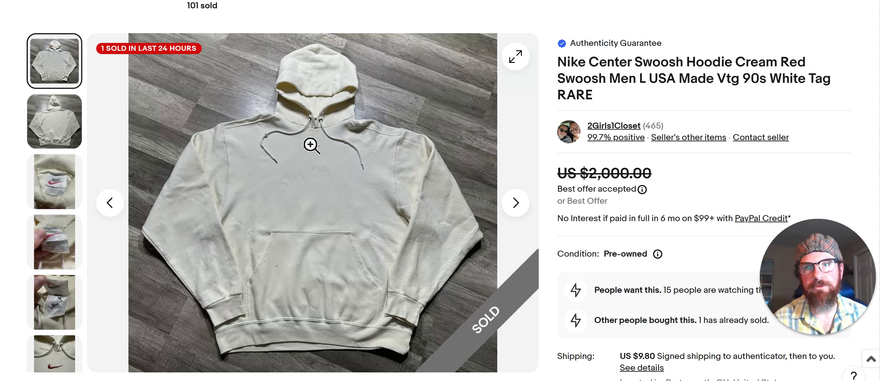
{"action": "left_click", "coordinate": [311, 145]}
{"action": "left_click", "coordinate": [309, 155]}
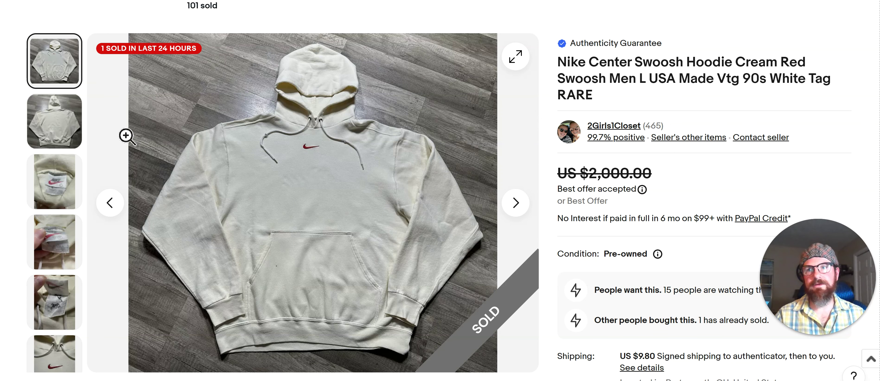
Step: Look through the cream hoodie's remaining photos, covering the back, embroidered swoosh, front pocket and hood
{"action": "left_click", "coordinate": [64, 125]}
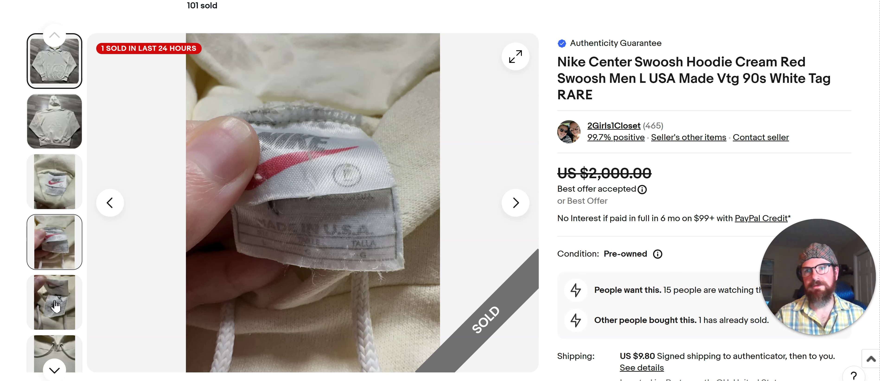
{"action": "mouse_move", "coordinate": [56, 307]}
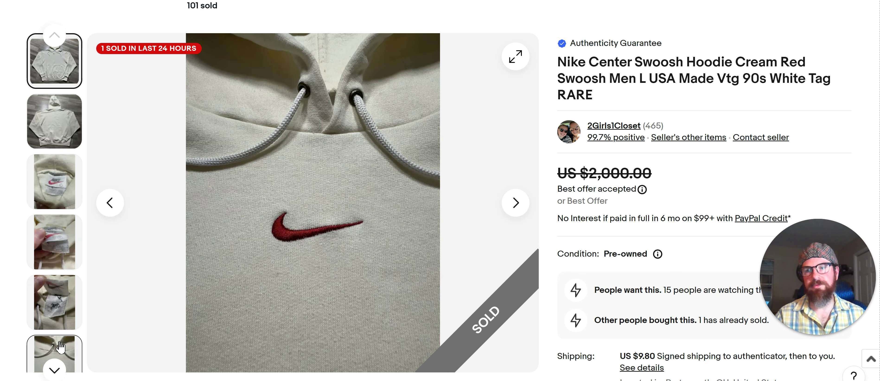
{"action": "left_click", "coordinate": [61, 347]}
{"action": "mouse_move", "coordinate": [57, 311]}
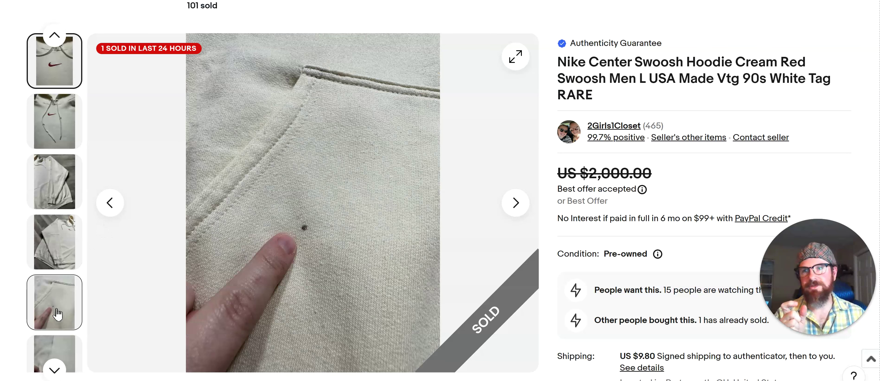
{"action": "left_click", "coordinate": [55, 370]}
{"action": "mouse_move", "coordinate": [53, 101]}
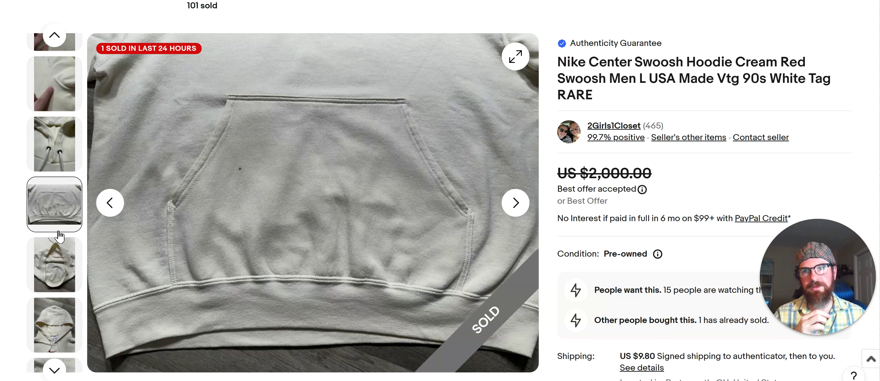
{"action": "mouse_move", "coordinate": [56, 274]}
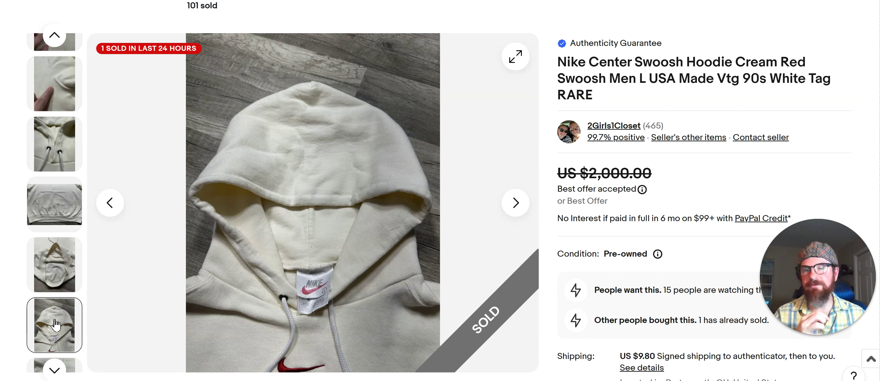
{"action": "mouse_move", "coordinate": [61, 150]}
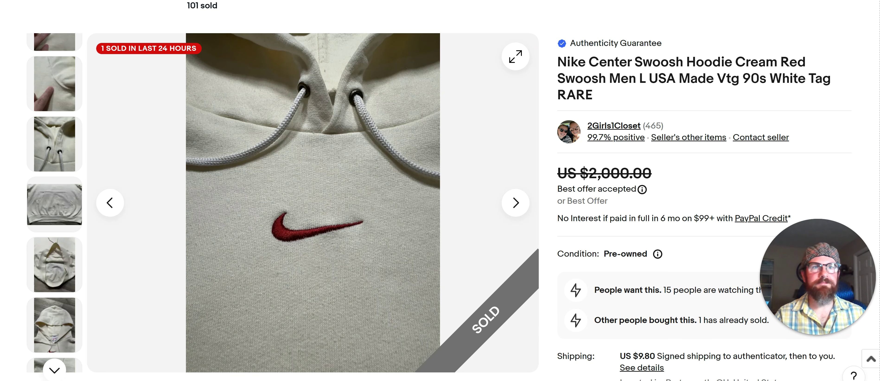
Step: Return to the sold results and open the navy blue Nike Center Tonal Swoosh hoodie listing at its photo gallery
{"action": "key", "text": "alt+Left"}
{"action": "scroll", "coordinate": [450, 193], "scroll_direction": "down", "scroll_amount": 3}
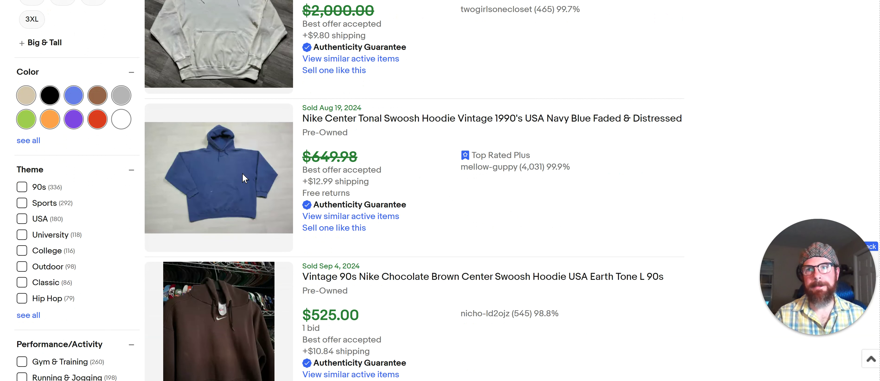
{"action": "left_click", "coordinate": [243, 177]}
{"action": "scroll", "coordinate": [486, 197], "scroll_direction": "down", "scroll_amount": 2}
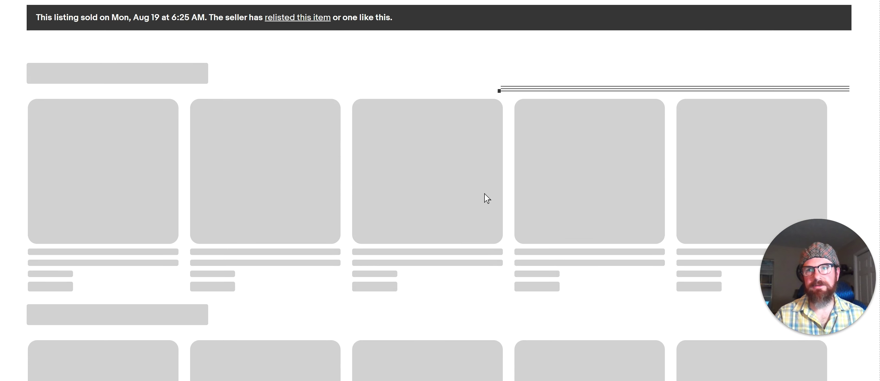
{"action": "scroll", "coordinate": [485, 194], "scroll_direction": "down", "scroll_amount": 15}
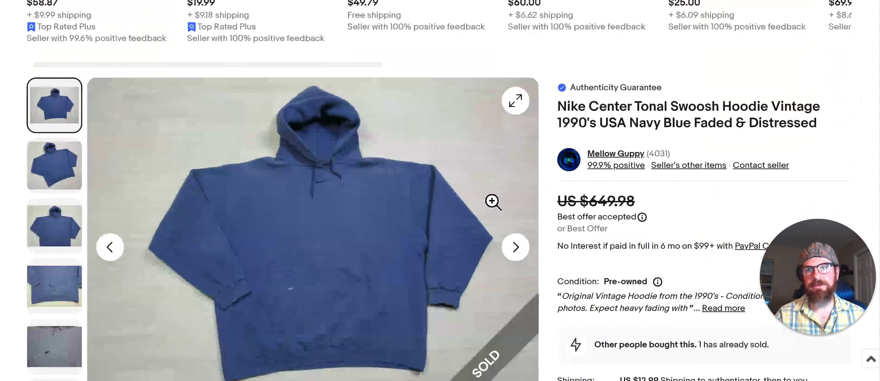
{"action": "scroll", "coordinate": [492, 202], "scroll_direction": "down", "scroll_amount": 2}
Step: Examine the navy hoodie's photos, from the full garment views to the chest, collar wear and neck tag
{"action": "left_click", "coordinate": [45, 101]}
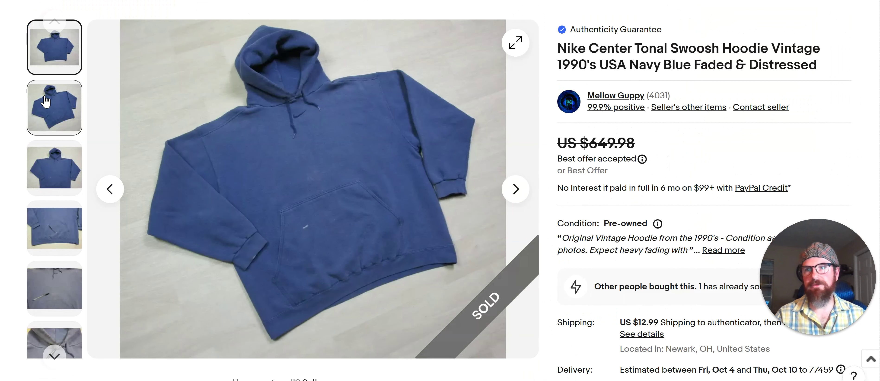
{"action": "left_click", "coordinate": [48, 170]}
{"action": "left_click", "coordinate": [53, 228]}
{"action": "left_click", "coordinate": [59, 295]}
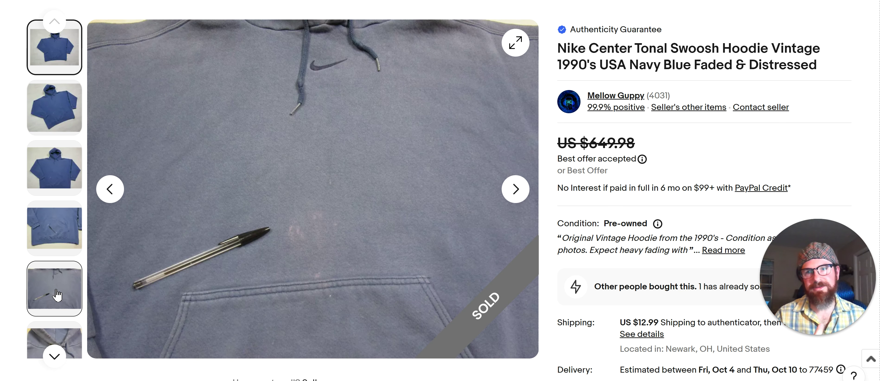
{"action": "left_click", "coordinate": [58, 324]}
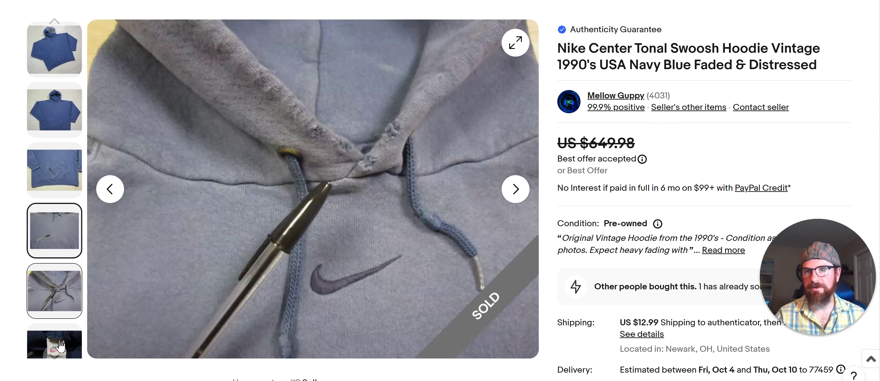
{"action": "left_click", "coordinate": [60, 345]}
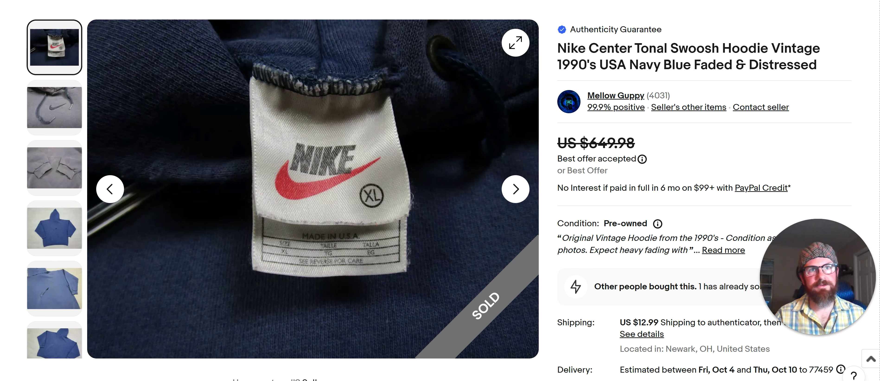
Step: Return to the sold results and open the Vintage 90s Nike Chocolate Brown Center Swoosh Hoodie listing at its photo gallery
{"action": "key", "text": "alt+Left"}
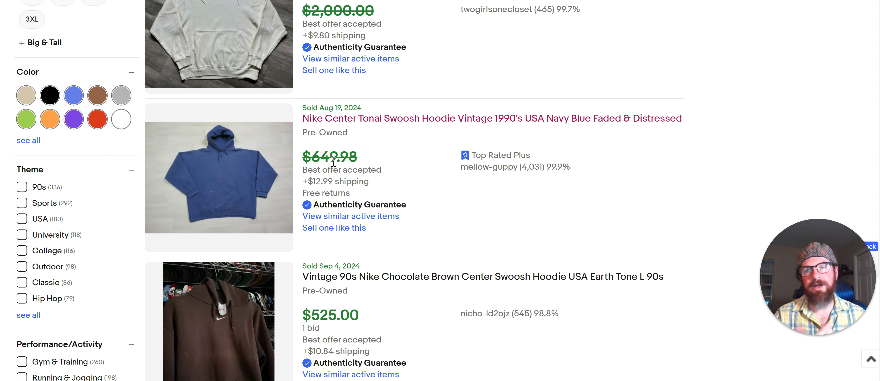
{"action": "scroll", "coordinate": [424, 181], "scroll_direction": "down", "scroll_amount": 4}
{"action": "scroll", "coordinate": [425, 183], "scroll_direction": "down", "scroll_amount": 1}
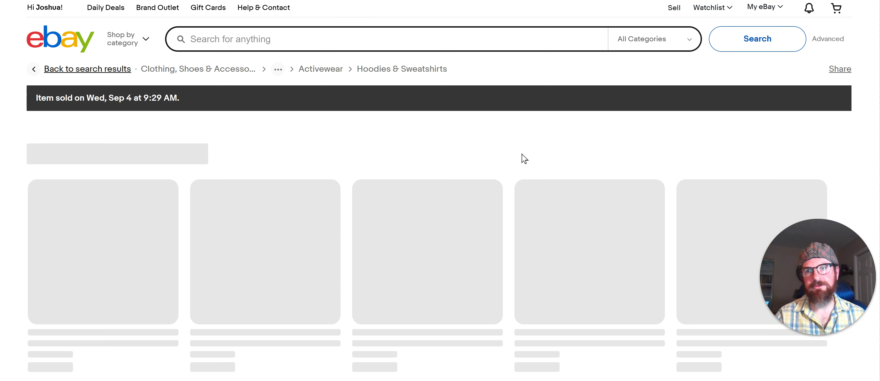
{"action": "scroll", "coordinate": [425, 167], "scroll_direction": "down", "scroll_amount": 20}
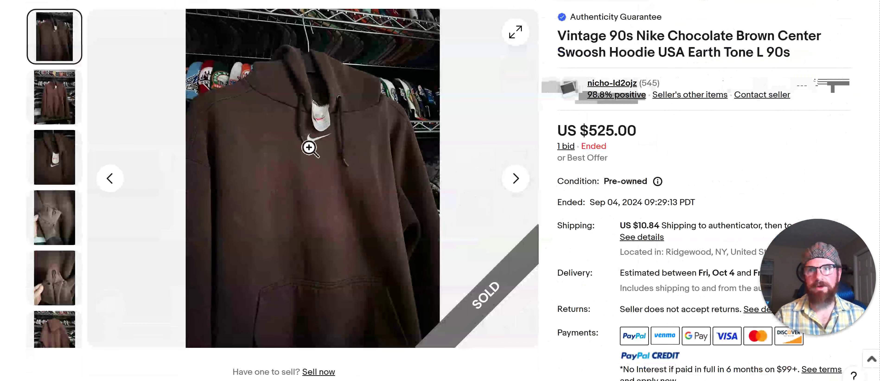
Step: View the brown hoodie's neck tag photo, enlarge it to inspect the tag and swoosh, and restore its normal size
{"action": "left_click", "coordinate": [50, 146]}
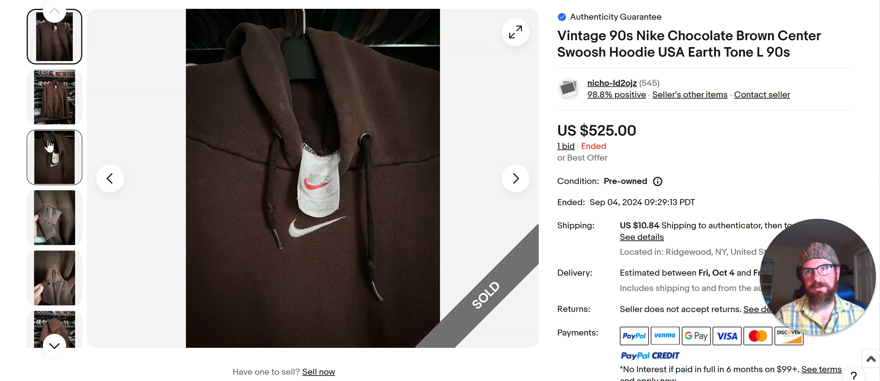
{"action": "left_click", "coordinate": [317, 192]}
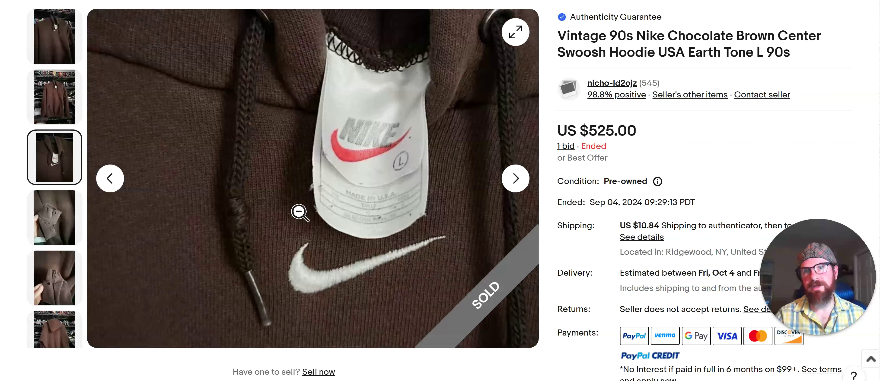
{"action": "left_click", "coordinate": [300, 211]}
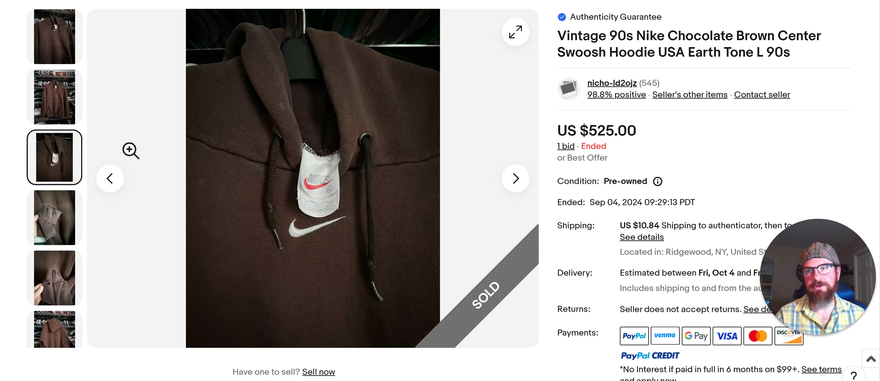
Step: Examine the brown hoodie's cuff, back and collar photos, and leave the listing
{"action": "left_click", "coordinate": [60, 207]}
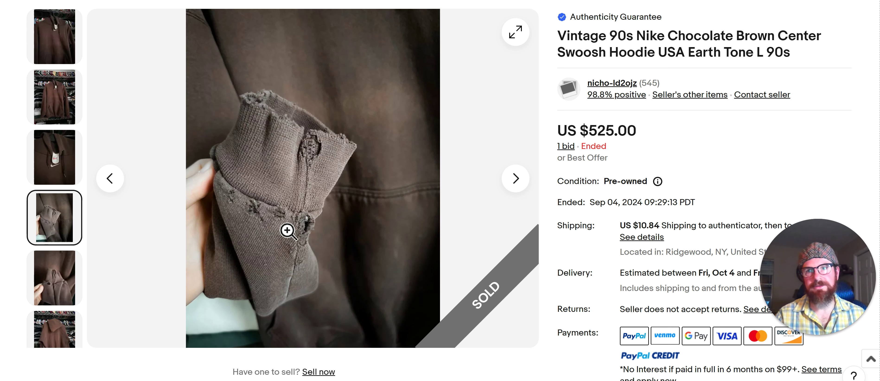
{"action": "left_click", "coordinate": [61, 277]}
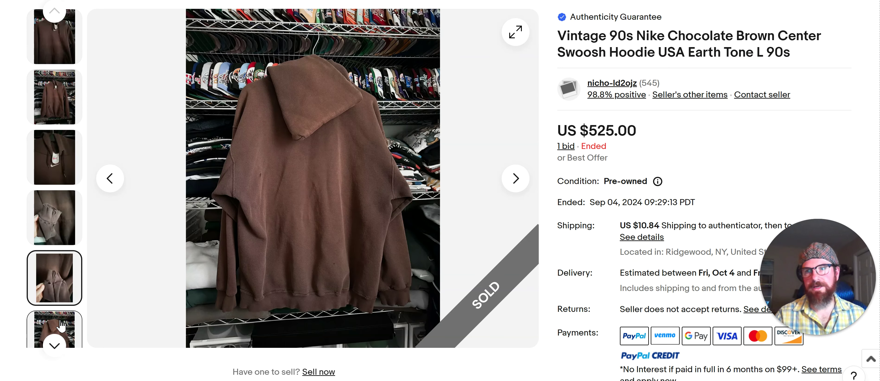
{"action": "left_click", "coordinate": [61, 324]}
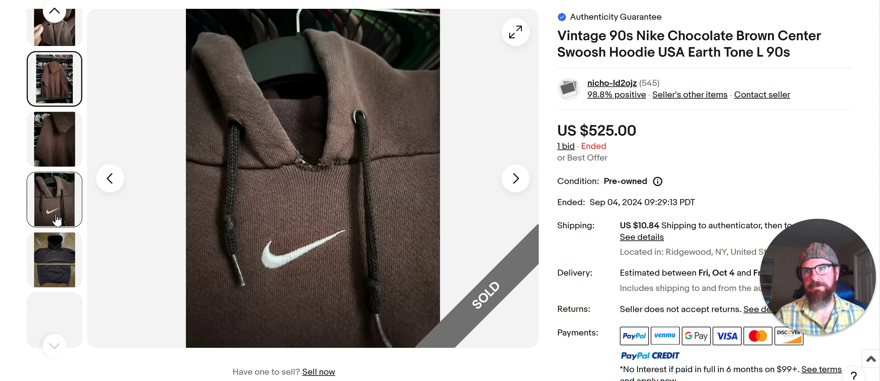
{"action": "left_click", "coordinate": [56, 210]}
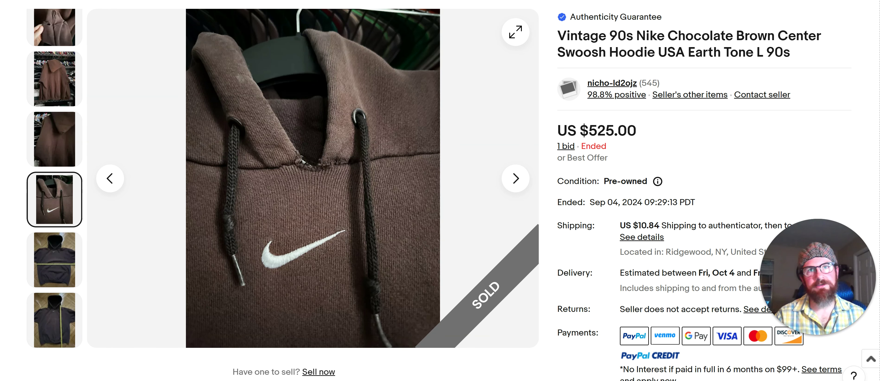
{"action": "key", "text": "alt+Left"}
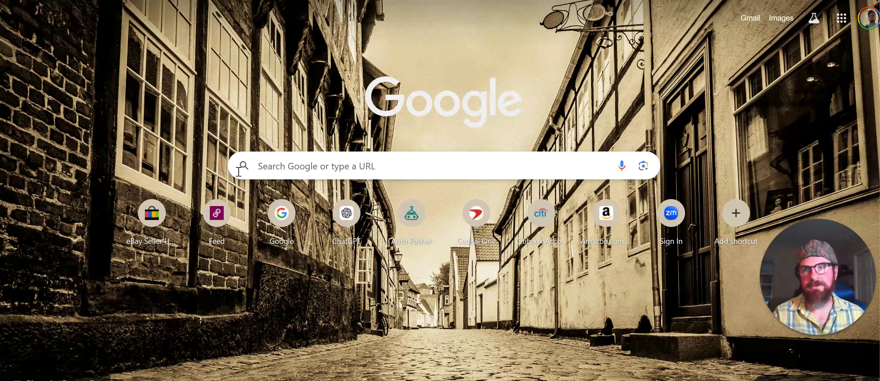
Step: Open the Poshmark feed and switch to the Auto Posher dashboard using its saved bookmark
{"action": "left_click", "coordinate": [215, 216]}
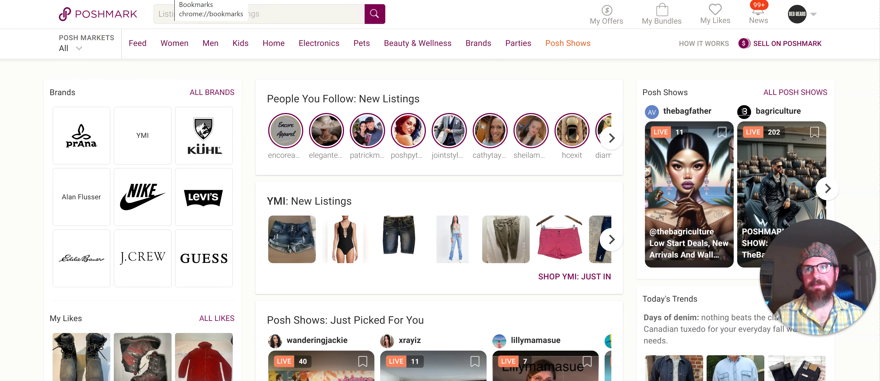
{"action": "left_click", "coordinate": [219, 1]}
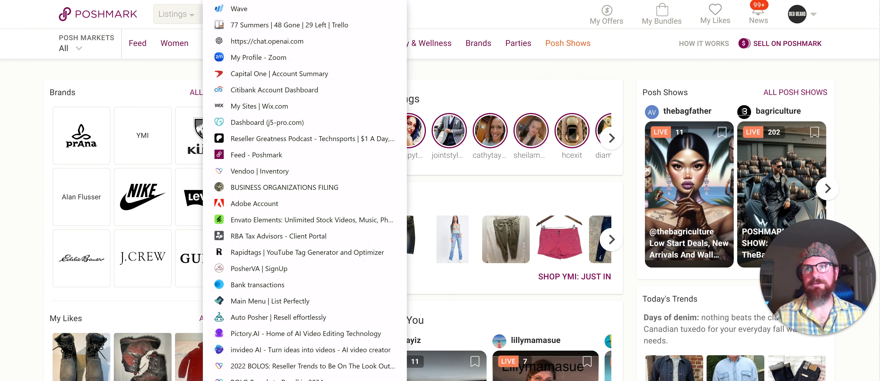
{"action": "left_click", "coordinate": [254, 317]}
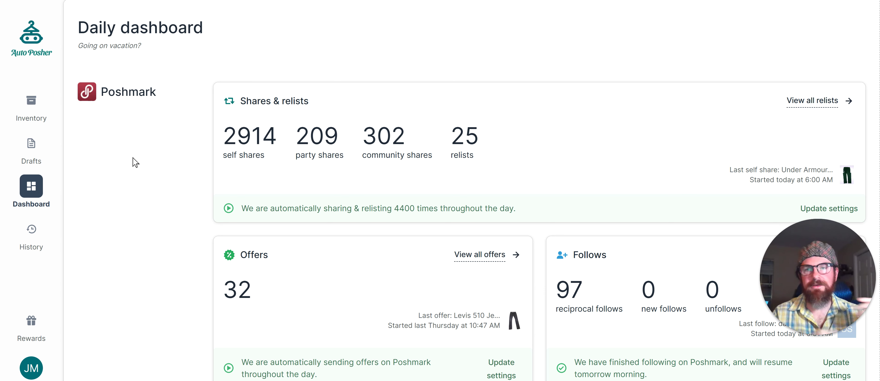
Step: Open the eBay offers settings on the dashboard, highlight the personal message text, and save the settings unchanged
{"action": "scroll", "coordinate": [134, 158], "scroll_direction": "down", "scroll_amount": 3}
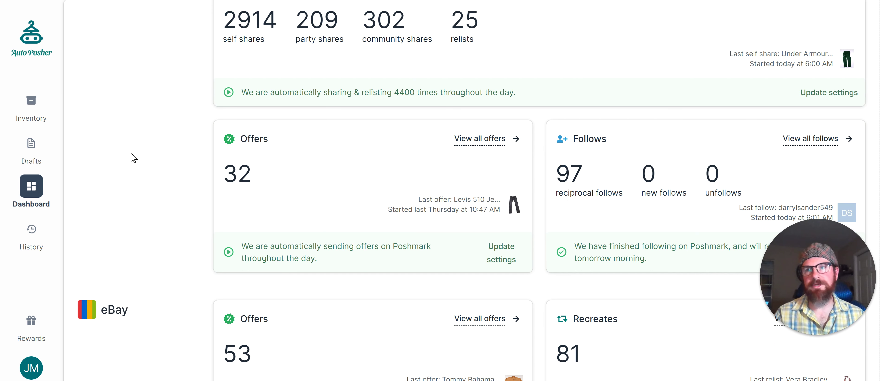
{"action": "scroll", "coordinate": [133, 158], "scroll_direction": "down", "scroll_amount": 3}
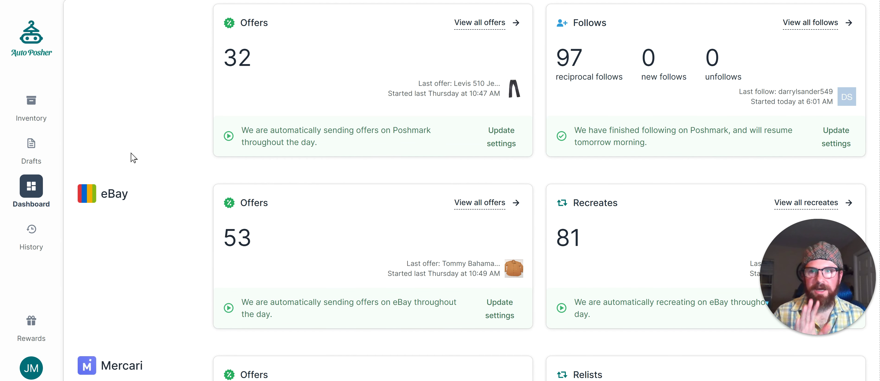
{"action": "scroll", "coordinate": [157, 136], "scroll_direction": "down", "scroll_amount": 3}
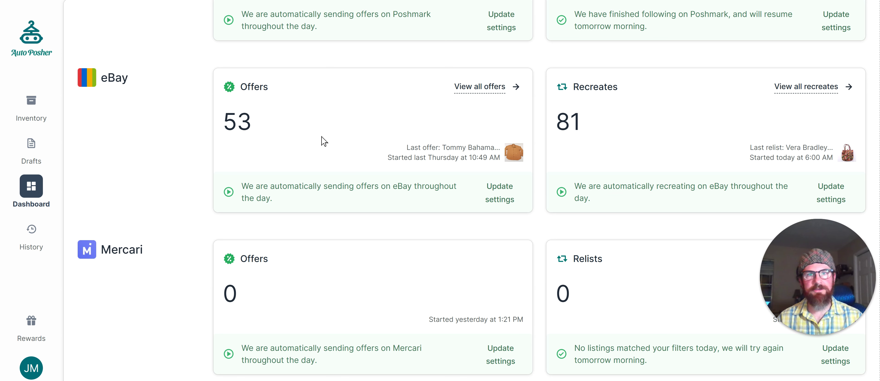
{"action": "left_click", "coordinate": [498, 199]}
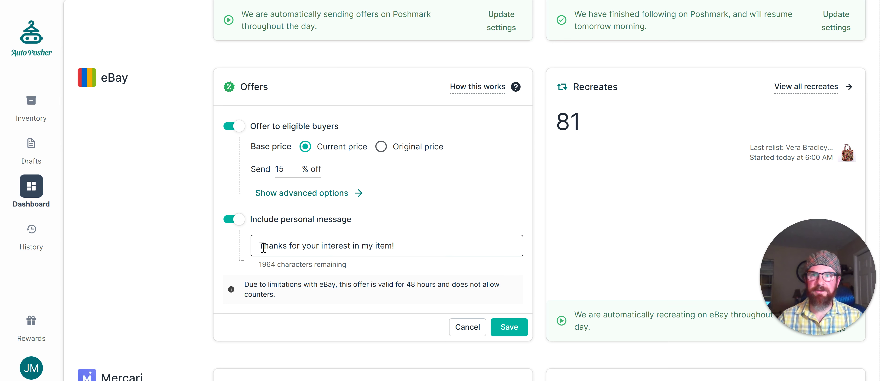
{"action": "left_click_drag", "start_coordinate": [259, 245], "coordinate": [418, 249]}
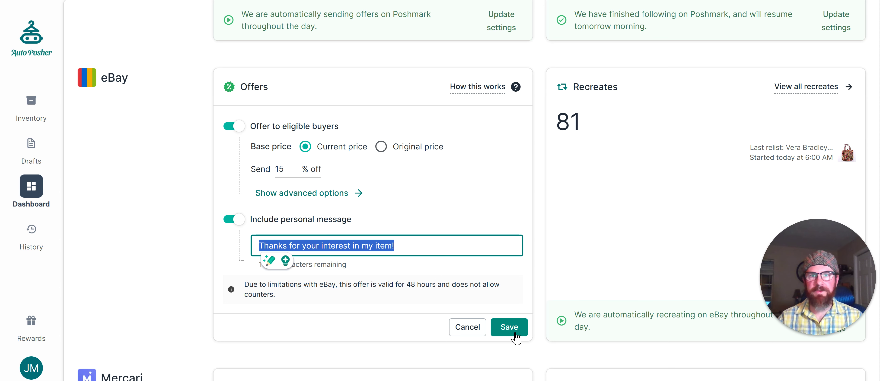
{"action": "left_click", "coordinate": [510, 327]}
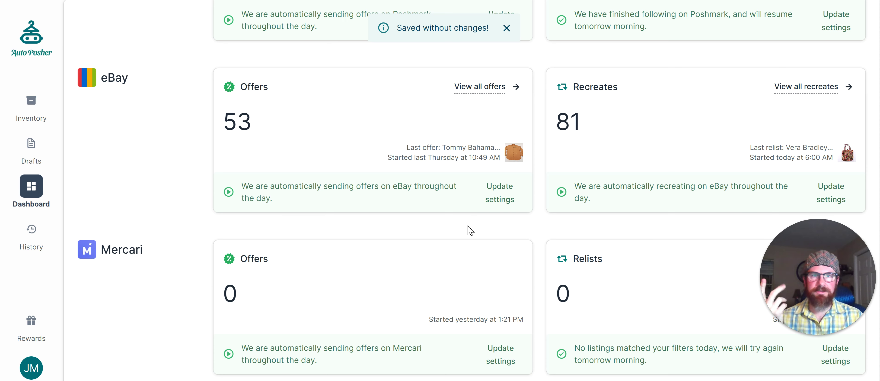
Step: Open the eBay Recreates settings, check the daily limit and price adjustment, and save them unchanged
{"action": "scroll", "coordinate": [455, 232], "scroll_direction": "up", "scroll_amount": 2}
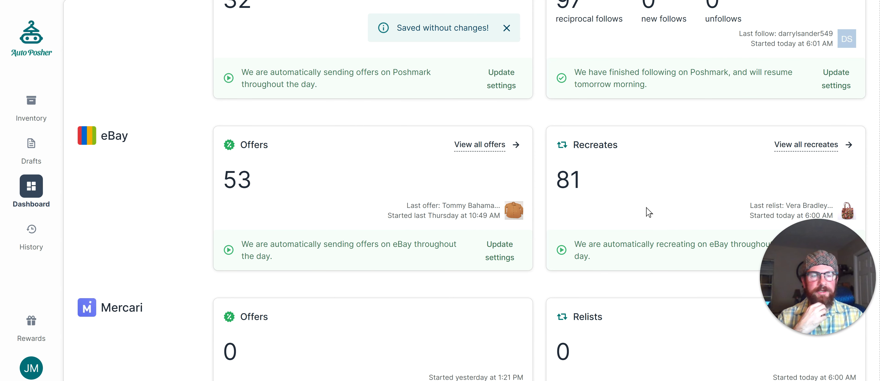
{"action": "mouse_move", "coordinate": [814, 260]}
{"action": "left_click_drag", "start_coordinate": [813, 259], "coordinate": [137, 223]}
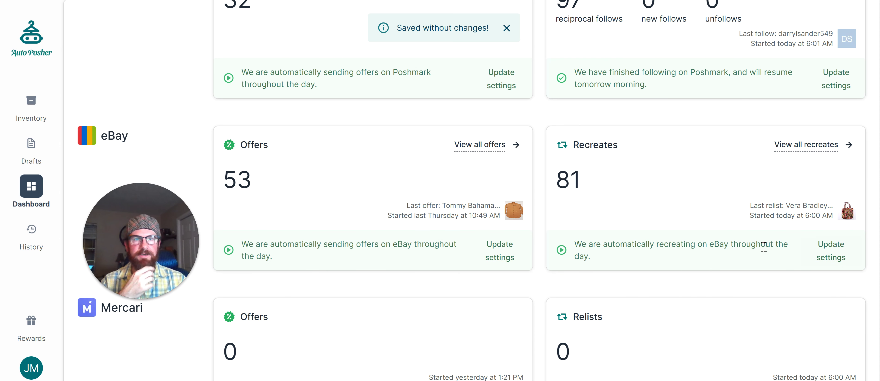
{"action": "left_click", "coordinate": [831, 251]}
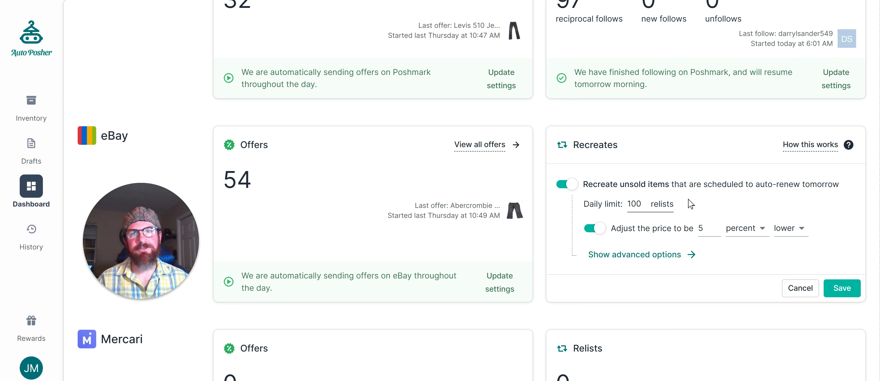
{"action": "left_click", "coordinate": [848, 292]}
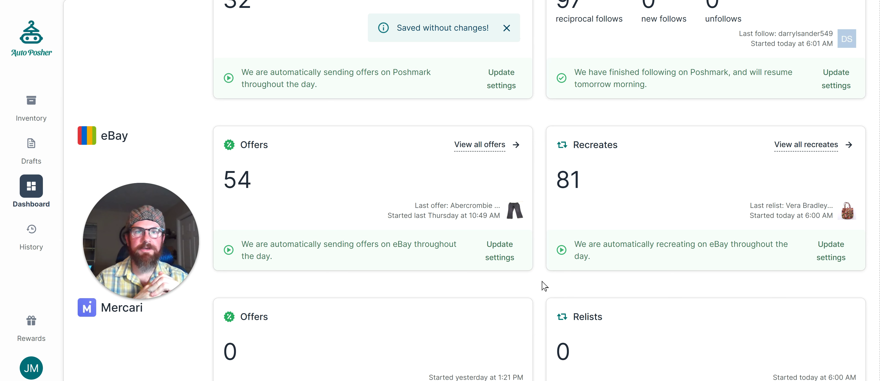
Step: Return to the Poshmark section of the dashboard and close the "Set it & forget it!" notice
{"action": "scroll", "coordinate": [544, 286], "scroll_direction": "up", "scroll_amount": 8}
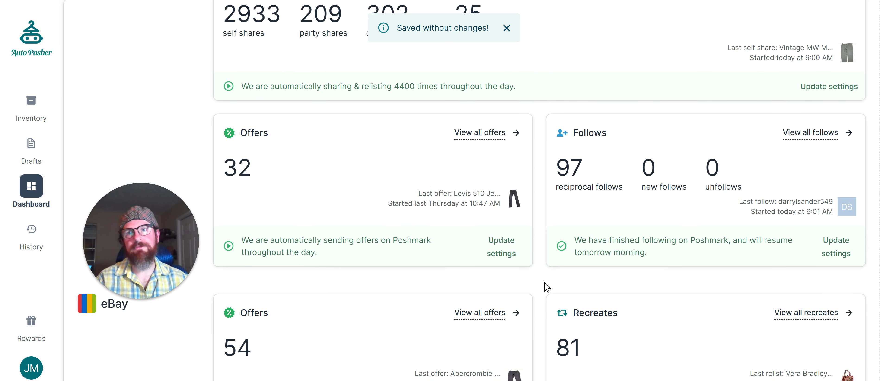
{"action": "scroll", "coordinate": [408, 212], "scroll_direction": "down", "scroll_amount": 2}
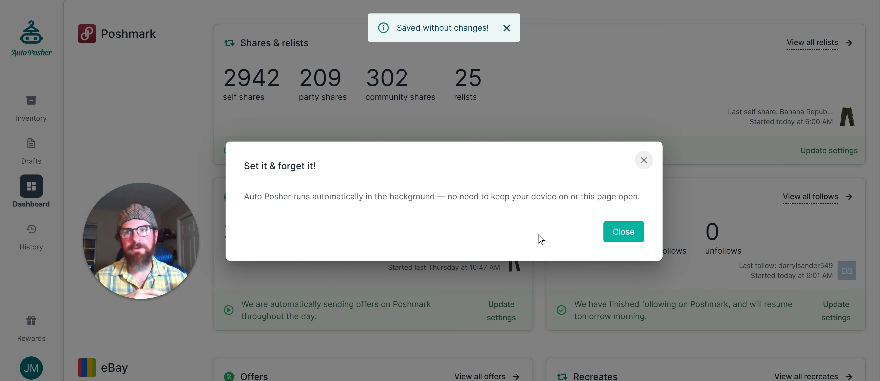
{"action": "left_click", "coordinate": [625, 236]}
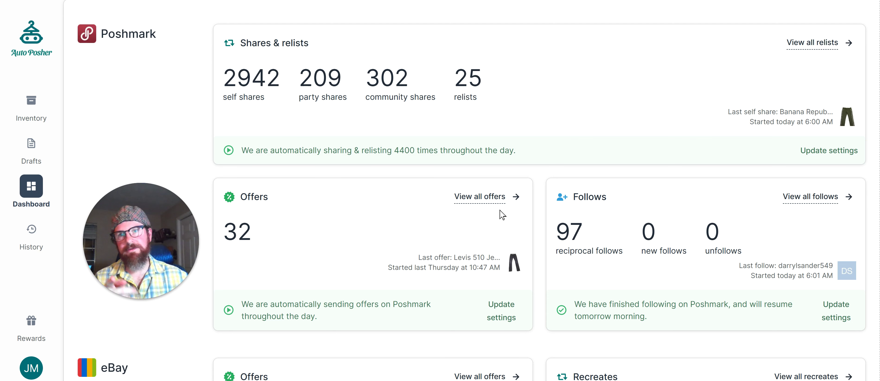
{"action": "mouse_move", "coordinate": [174, 194]}
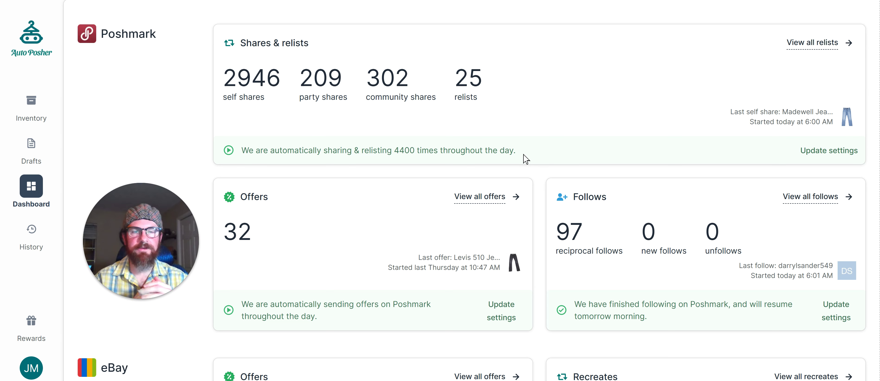
Step: Review the Mercari and Depop offers and relists cards, and return to the start of the daily dashboard
{"action": "scroll", "coordinate": [526, 159], "scroll_direction": "down", "scroll_amount": 10}
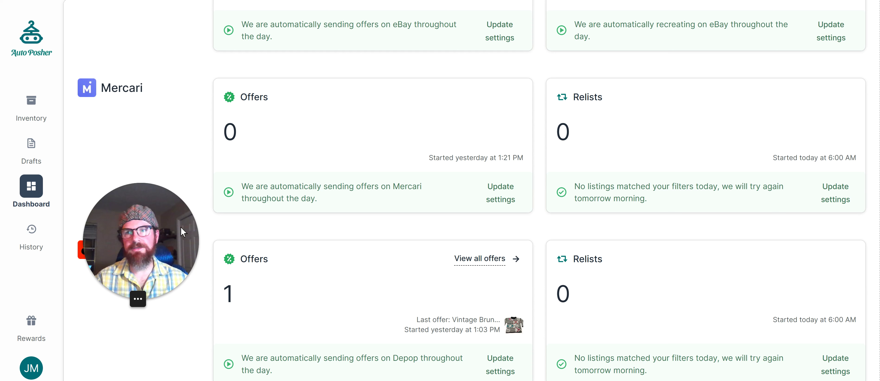
{"action": "left_click_drag", "start_coordinate": [185, 232], "coordinate": [835, 260]}
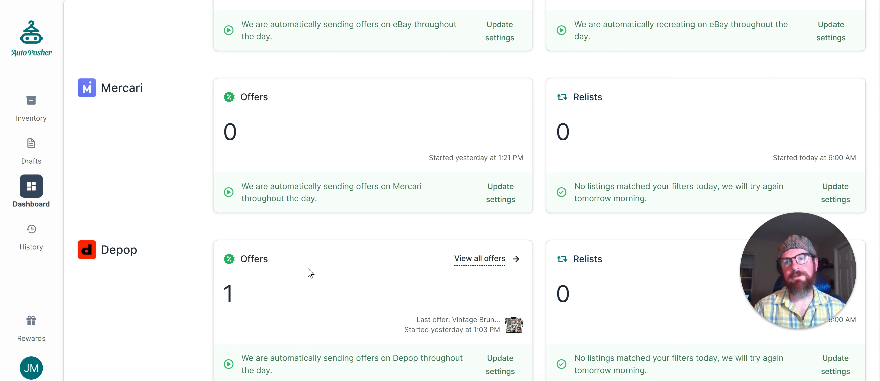
{"action": "scroll", "coordinate": [405, 262], "scroll_direction": "up", "scroll_amount": 2}
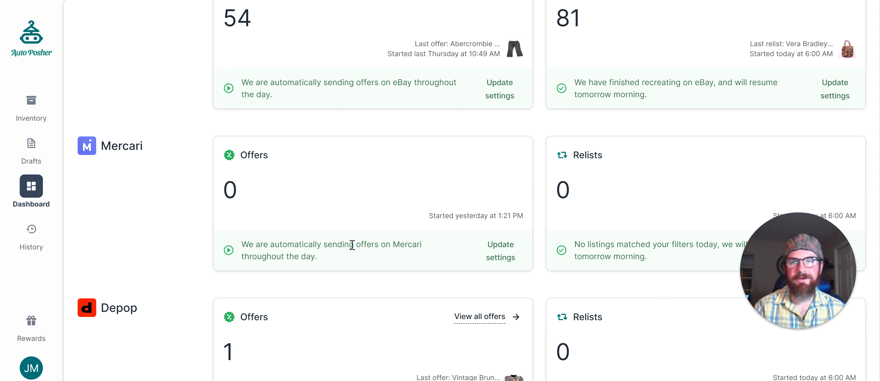
{"action": "scroll", "coordinate": [352, 245], "scroll_direction": "up", "scroll_amount": 10}
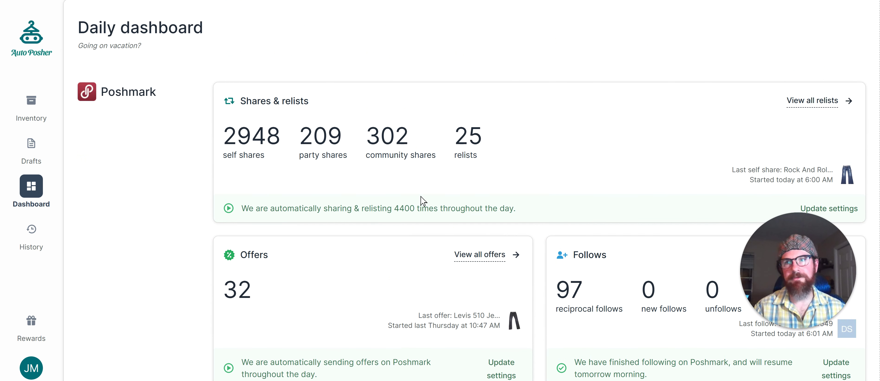
Step: Open the inventory and search all fields for "sears"
{"action": "left_click", "coordinate": [30, 116]}
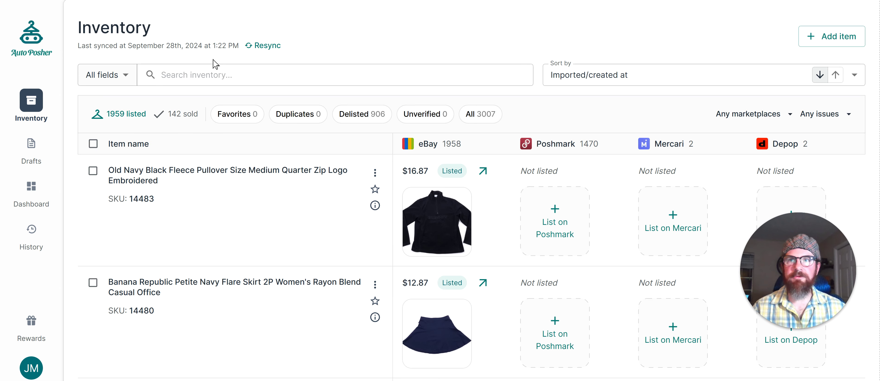
{"action": "left_click", "coordinate": [247, 73]}
{"action": "type", "text": "sea"}
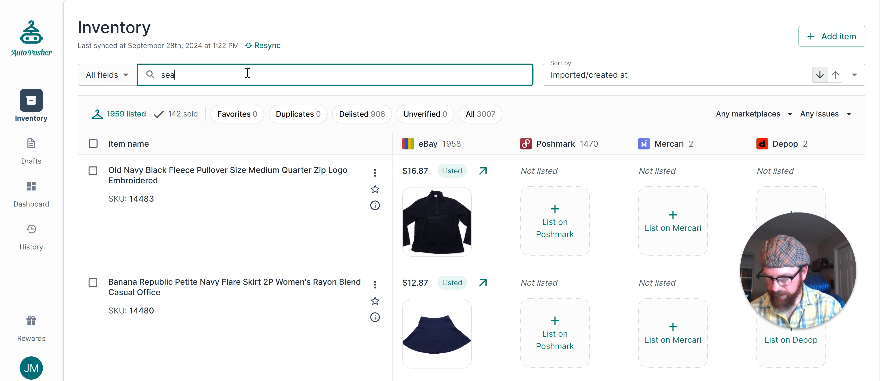
{"action": "type", "text": "rs"}
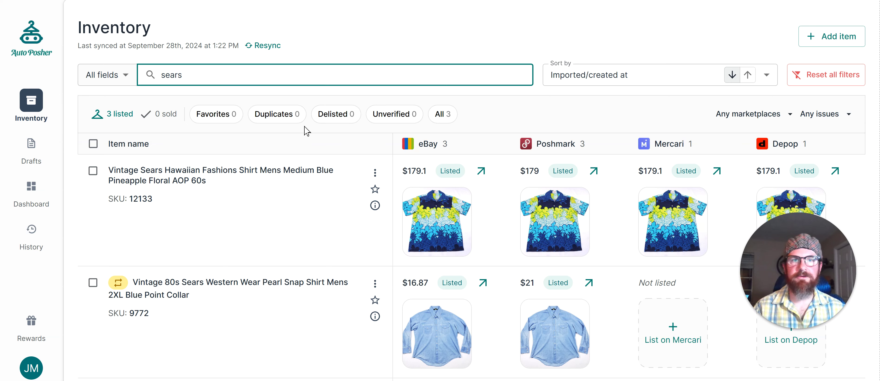
Step: Compare the Sears items' listings across marketplaces and inspect the relist badge on the Western Wear pearl snap shirt
{"action": "scroll", "coordinate": [403, 216], "scroll_direction": "down", "scroll_amount": 2}
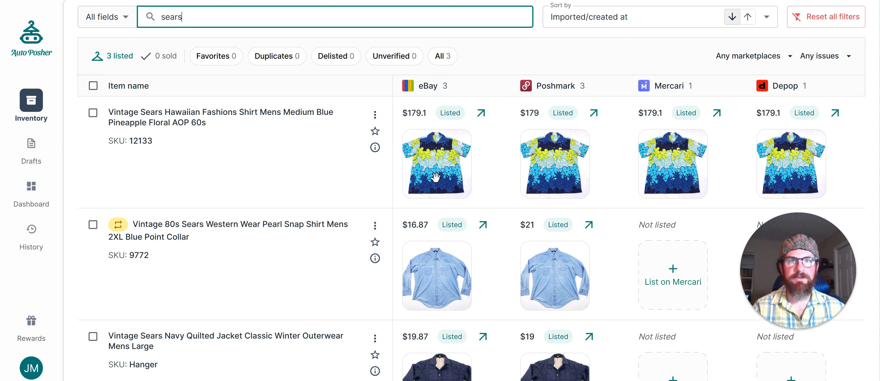
{"action": "scroll", "coordinate": [492, 180], "scroll_direction": "down", "scroll_amount": 1}
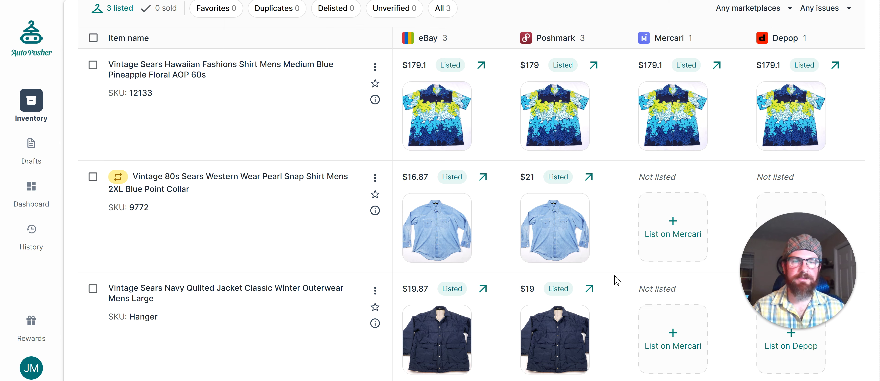
{"action": "scroll", "coordinate": [627, 278], "scroll_direction": "up", "scroll_amount": 1}
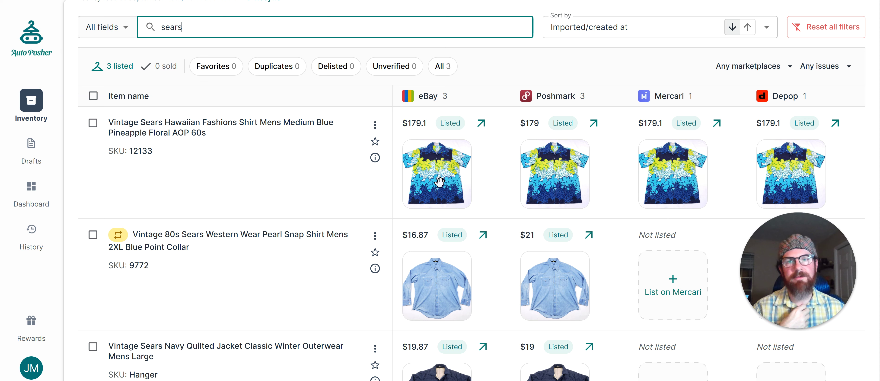
{"action": "mouse_move", "coordinate": [376, 201]}
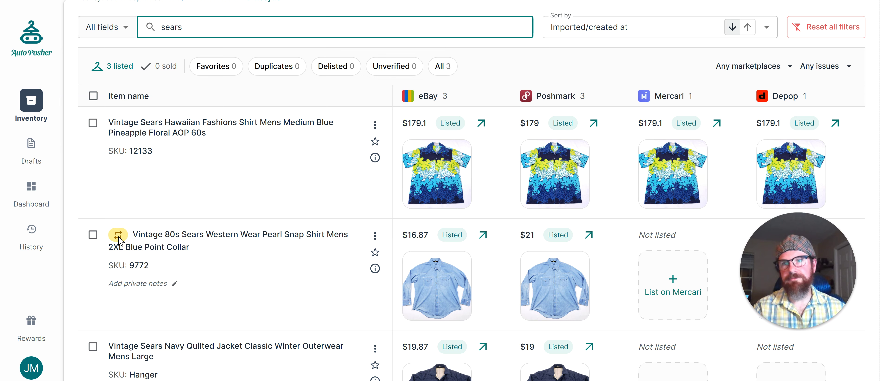
{"action": "mouse_move", "coordinate": [115, 236]}
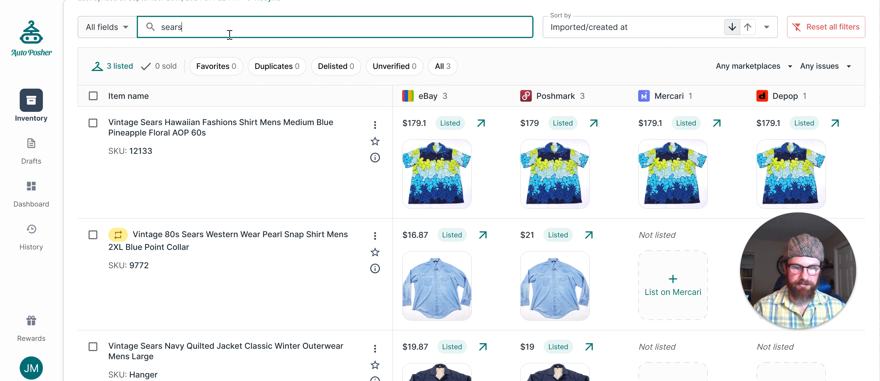
Step: Clear the inventory search and filter the inventory to sold items
{"action": "key", "text": "BackSpace"}
{"action": "key", "text": "BackSpace"}
{"action": "key", "text": "BackSpace"}
{"action": "key", "text": "BackSpace"}
{"action": "key", "text": "BackSpace"}
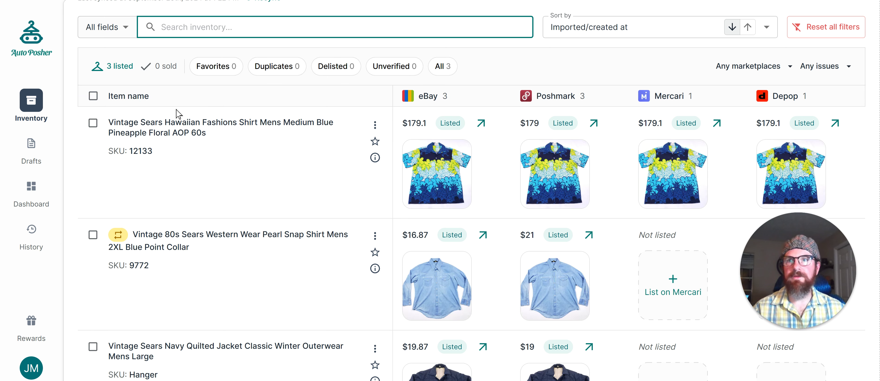
{"action": "left_click", "coordinate": [183, 67]}
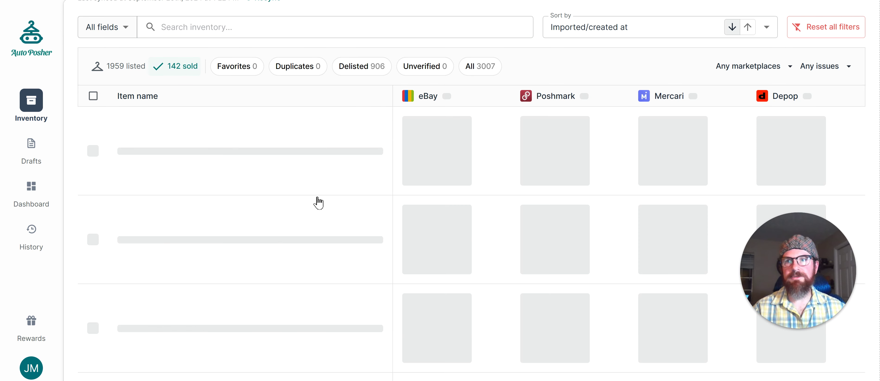
Step: Browse the first page of sold items and check the relist details of the Freedom Foundry flannel shirt
{"action": "scroll", "coordinate": [314, 198], "scroll_direction": "down", "scroll_amount": 8}
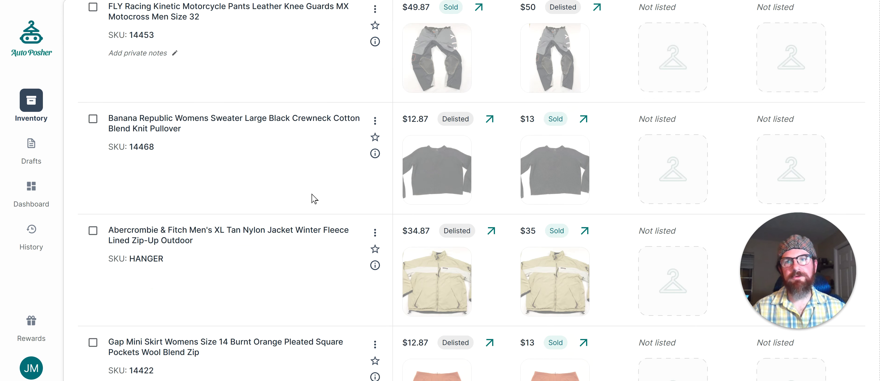
{"action": "scroll", "coordinate": [314, 197], "scroll_direction": "down", "scroll_amount": 19}
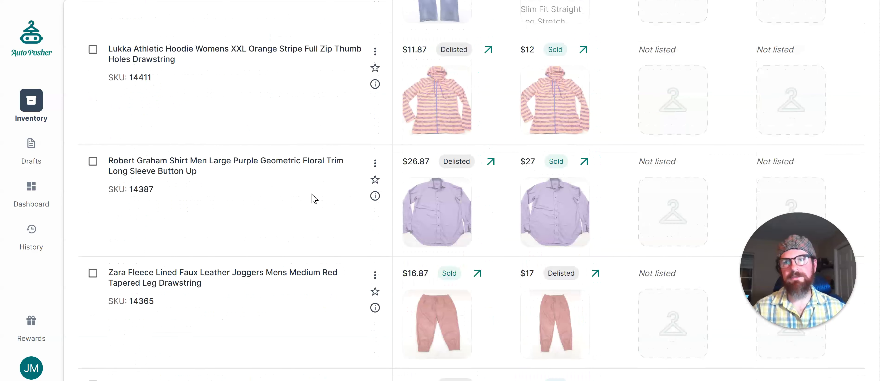
{"action": "scroll", "coordinate": [314, 197], "scroll_direction": "down", "scroll_amount": 11}
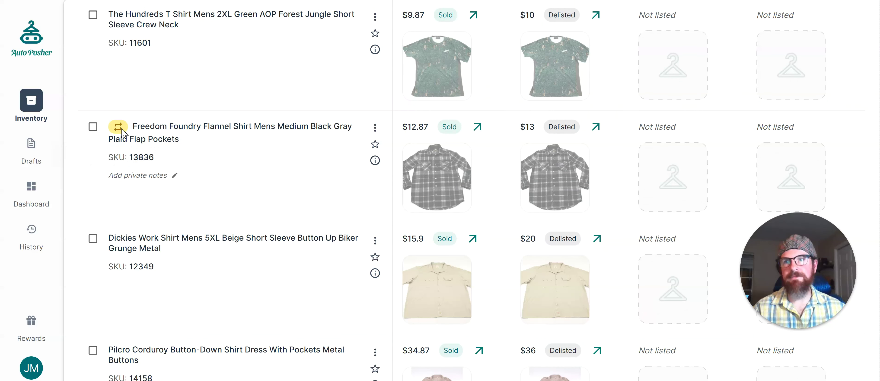
{"action": "mouse_move", "coordinate": [121, 131]}
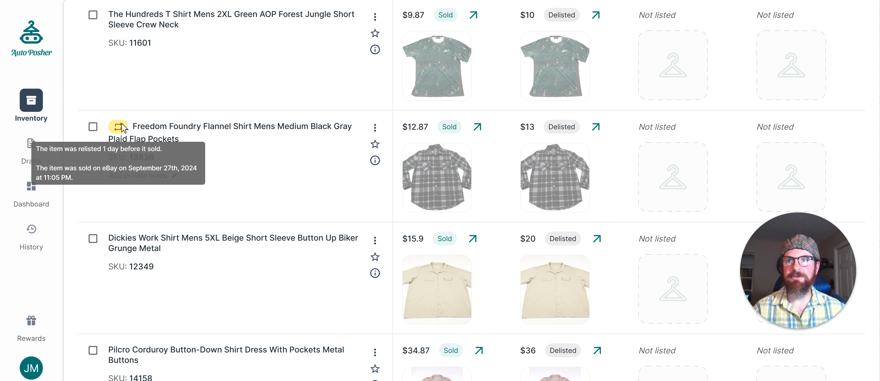
{"action": "scroll", "coordinate": [308, 171], "scroll_direction": "down", "scroll_amount": 15}
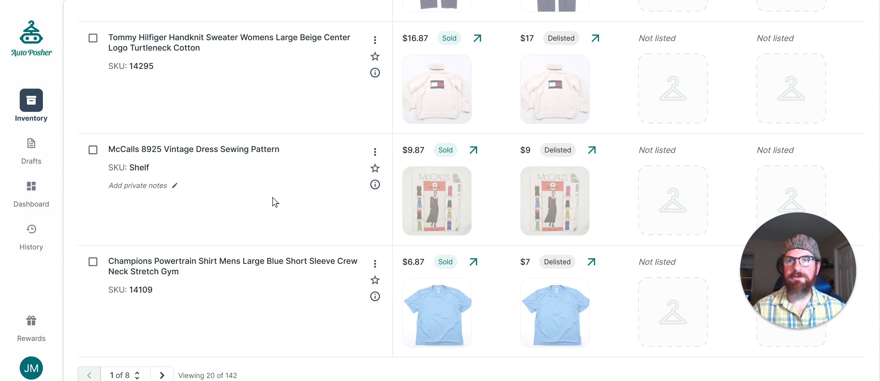
{"action": "scroll", "coordinate": [251, 214], "scroll_direction": "up", "scroll_amount": 5}
{"action": "scroll", "coordinate": [251, 216], "scroll_direction": "down", "scroll_amount": 5}
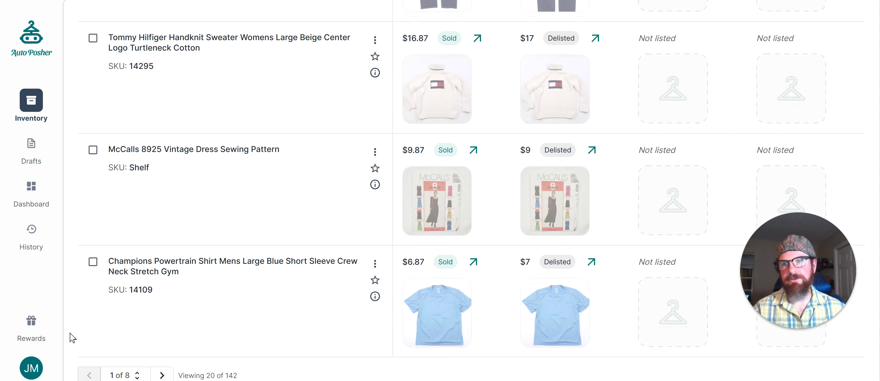
Step: Go to the second page of sold items and look through its sold and delisted entries
{"action": "left_click", "coordinate": [161, 374]}
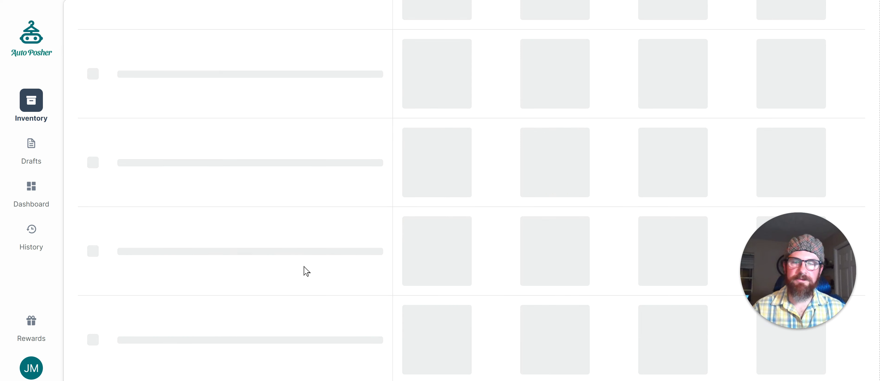
{"action": "scroll", "coordinate": [317, 211], "scroll_direction": "up", "scroll_amount": 3}
{"action": "scroll", "coordinate": [318, 213], "scroll_direction": "up", "scroll_amount": 8}
{"action": "scroll", "coordinate": [319, 222], "scroll_direction": "up", "scroll_amount": 15}
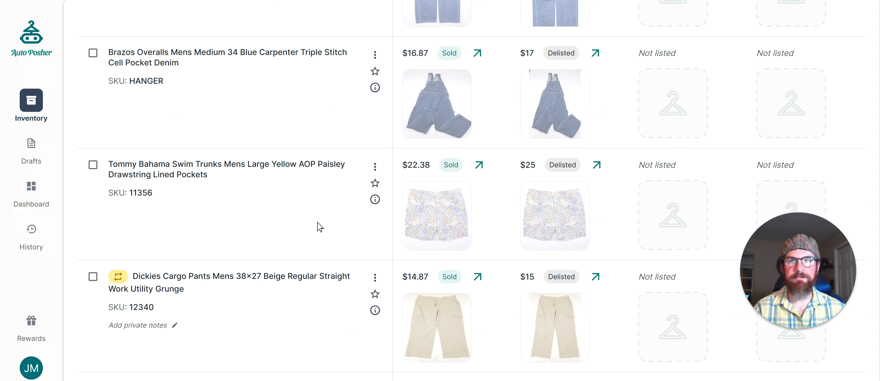
{"action": "scroll", "coordinate": [317, 225], "scroll_direction": "down", "scroll_amount": 5}
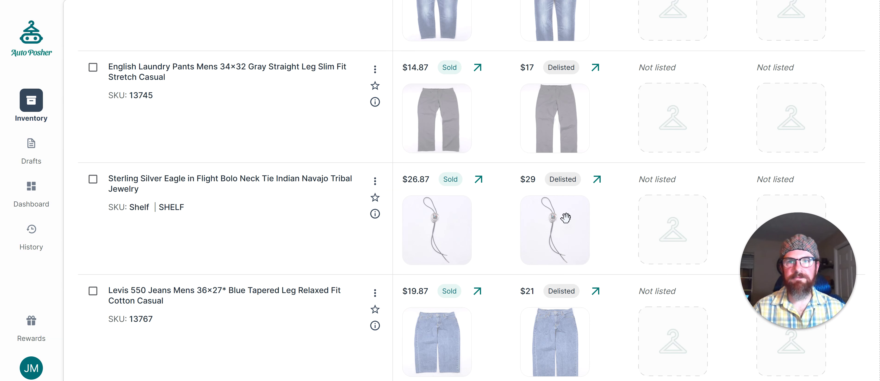
{"action": "scroll", "coordinate": [325, 213], "scroll_direction": "up", "scroll_amount": 7}
{"action": "scroll", "coordinate": [324, 212], "scroll_direction": "up", "scroll_amount": 20}
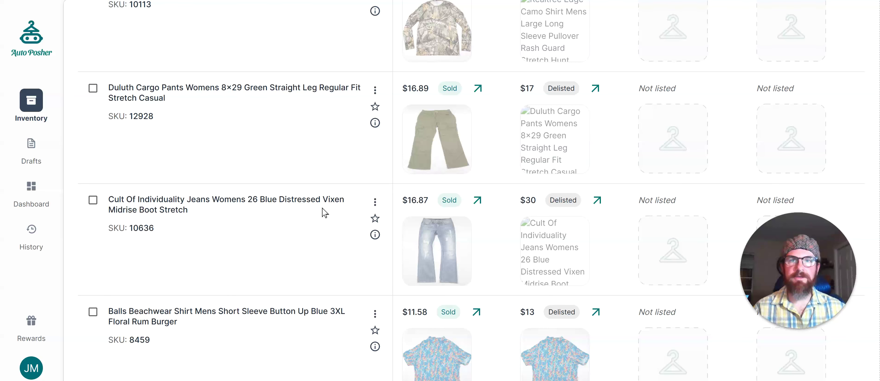